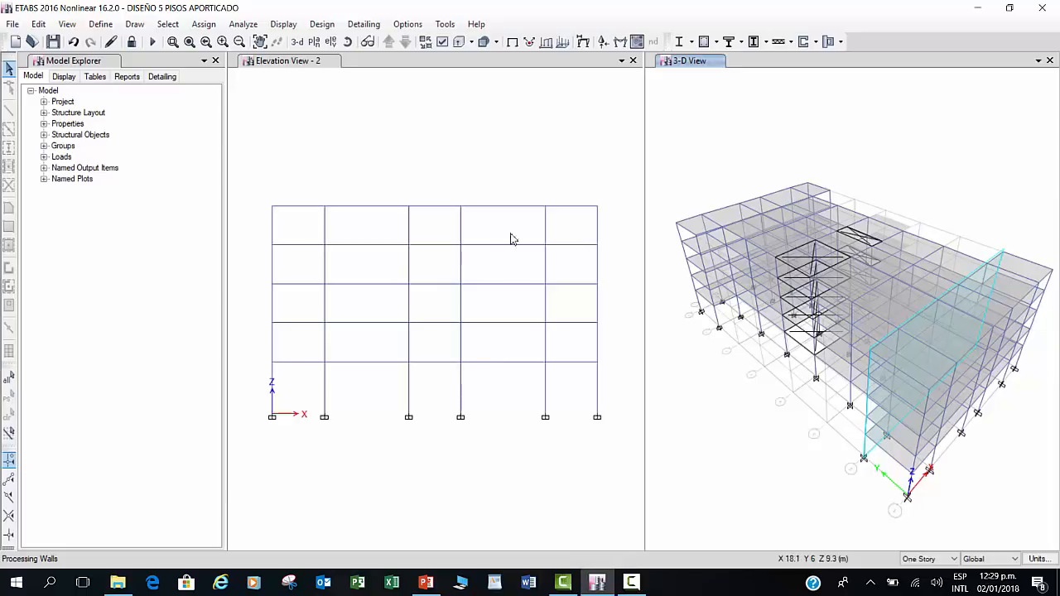
- Run the concrete frame design check and display the Longitudinal Reinforcing output in Elevation View 2
left_click(704, 41)
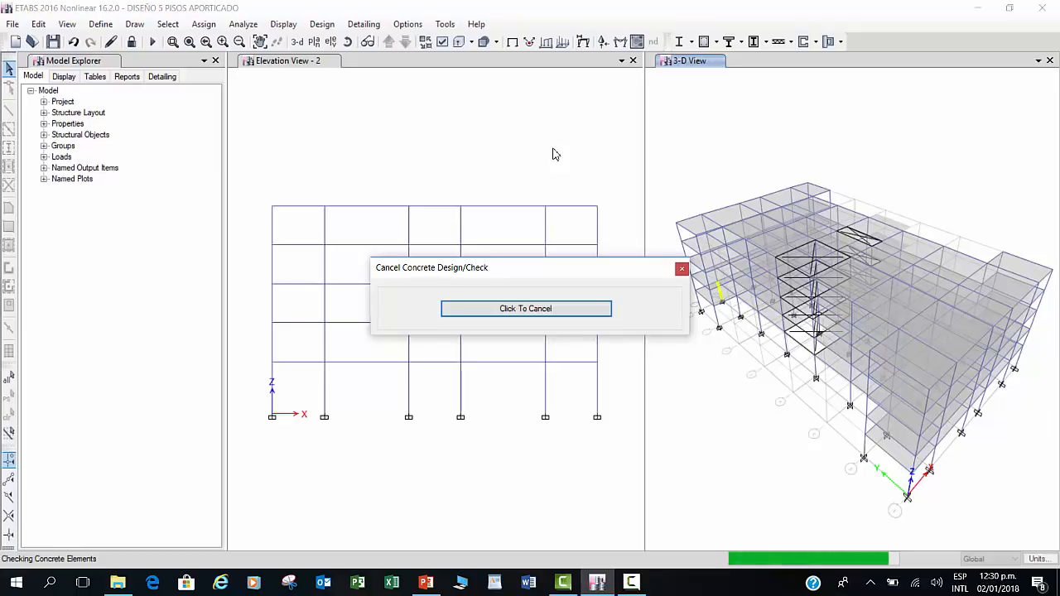
left_click(443, 124)
left_click(715, 41)
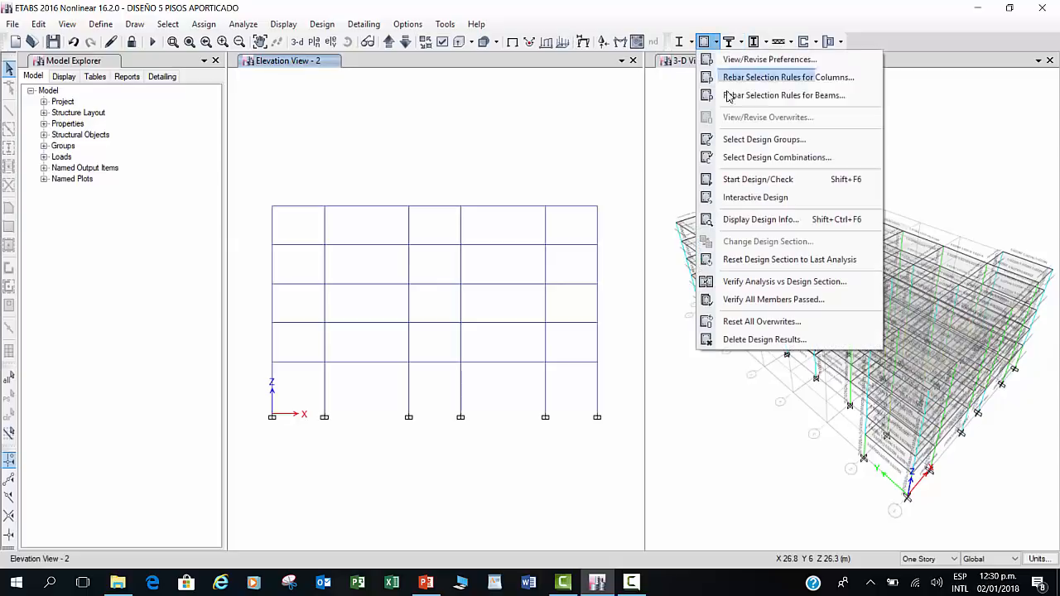
left_click(754, 220)
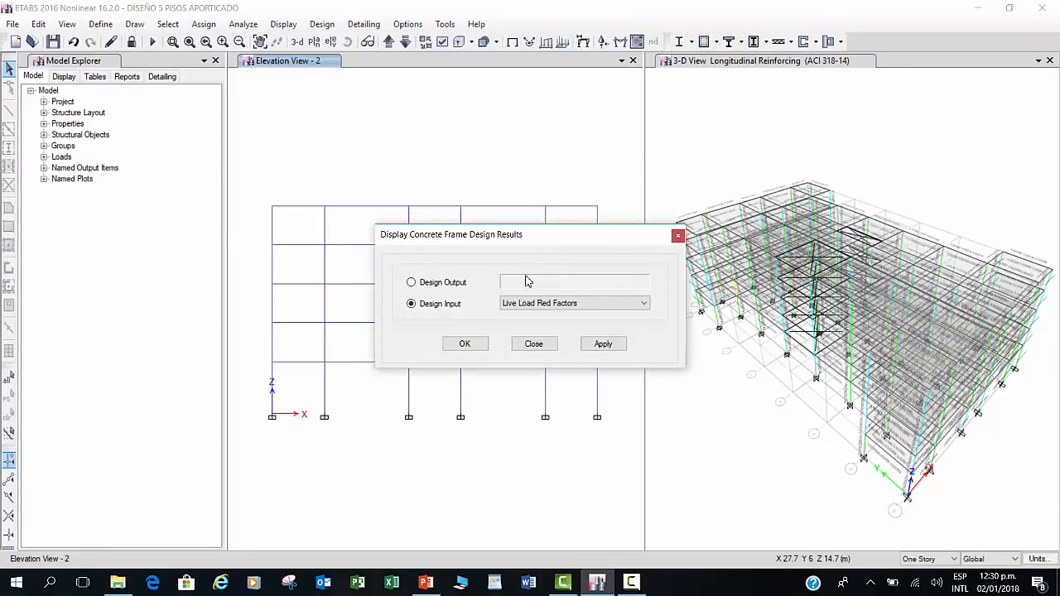
left_click(412, 283)
left_click(456, 343)
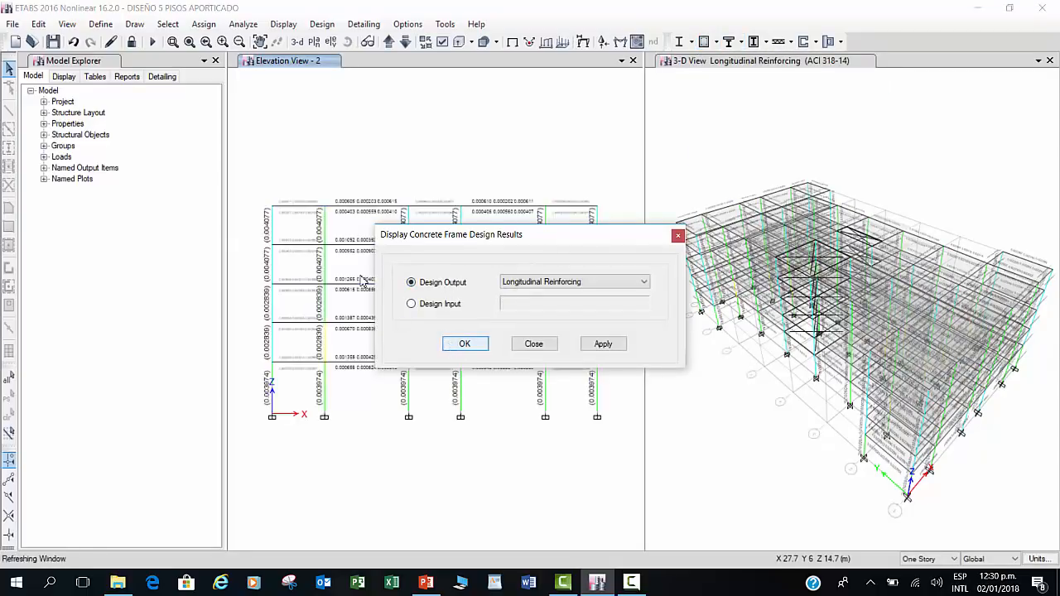
- Display the Column P-M-M Interaction Ratios design output in Elevation View 2
left_click(716, 42)
left_click(733, 220)
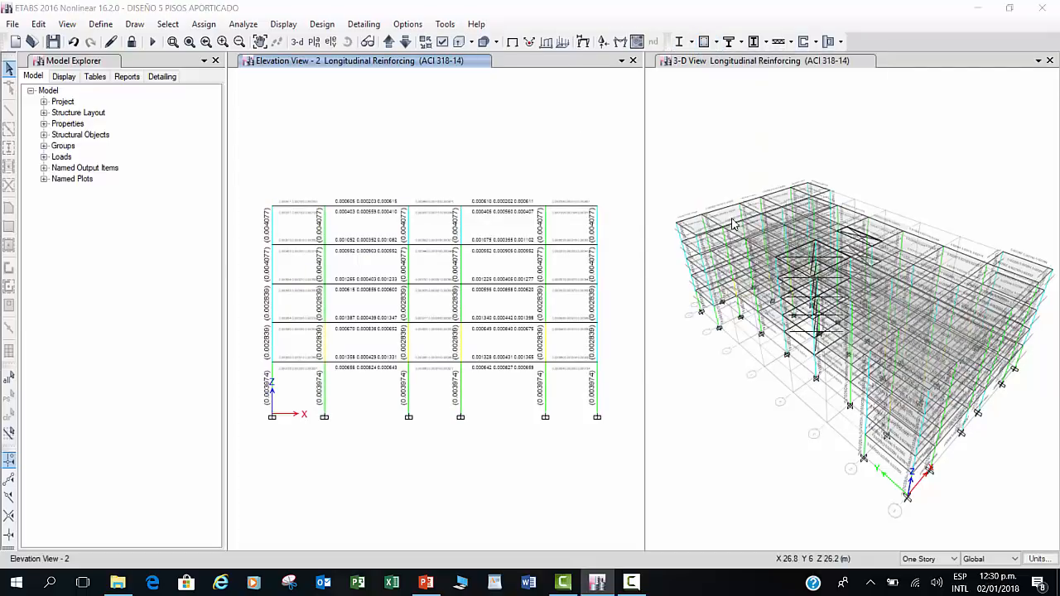
left_click(567, 282)
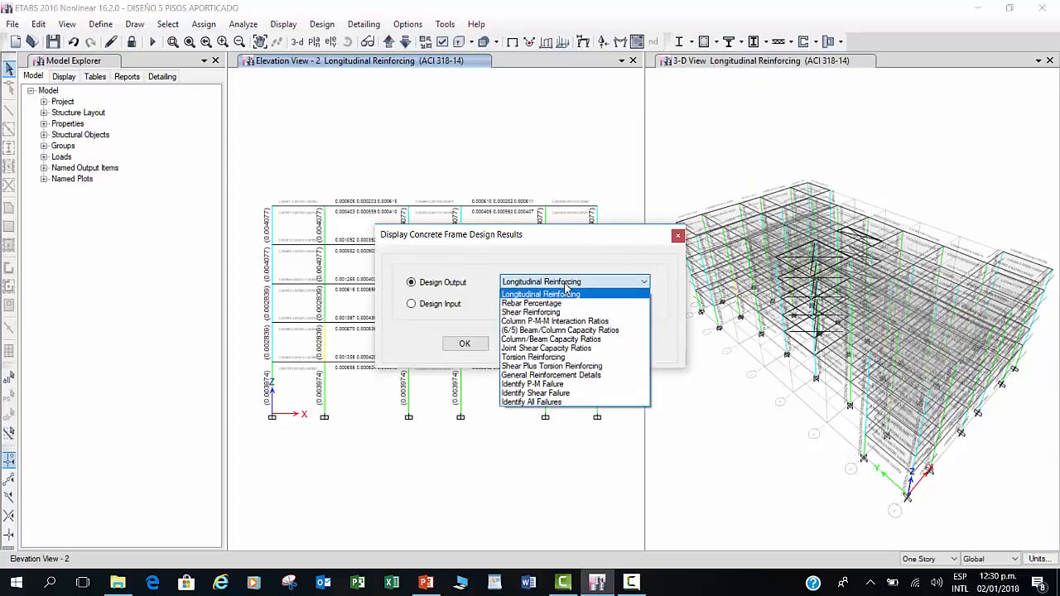
left_click(554, 320)
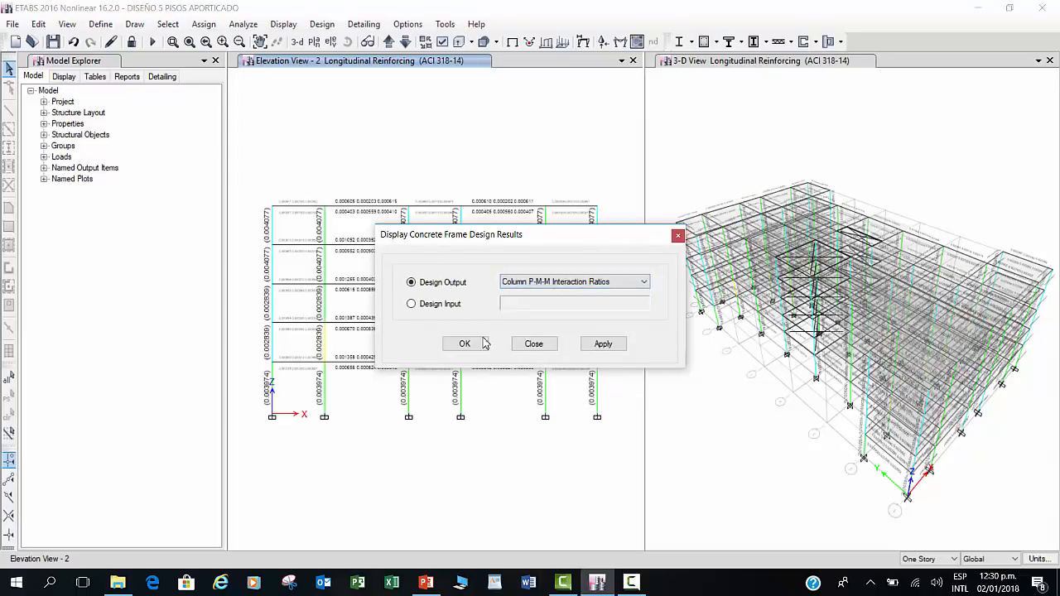
left_click(468, 343)
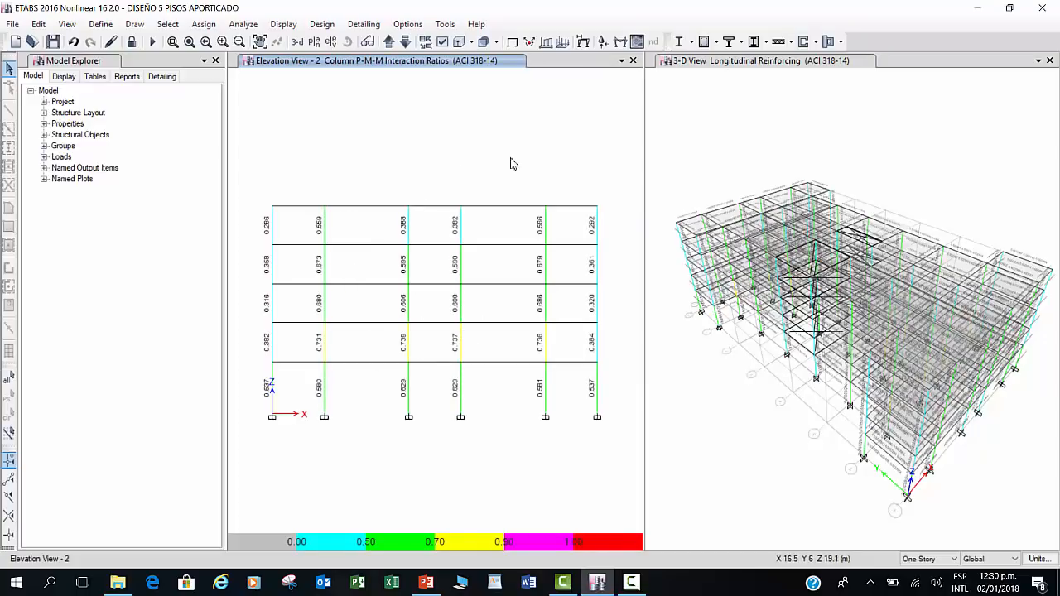
- Switch the elevation's concrete design output to the (6/5) Beam/Column Capacity Ratios
left_click(715, 41)
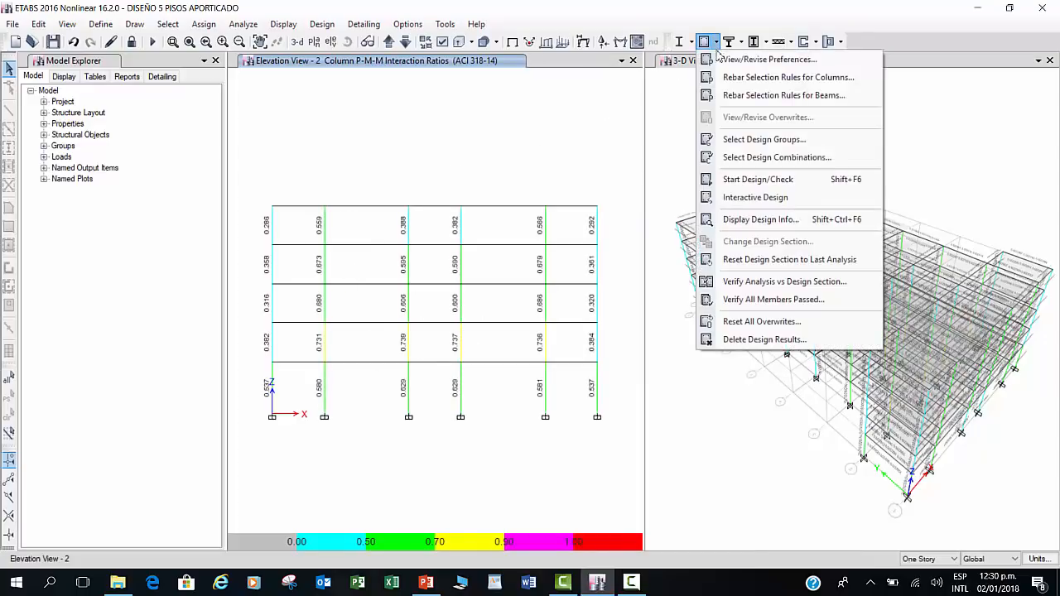
left_click(714, 219)
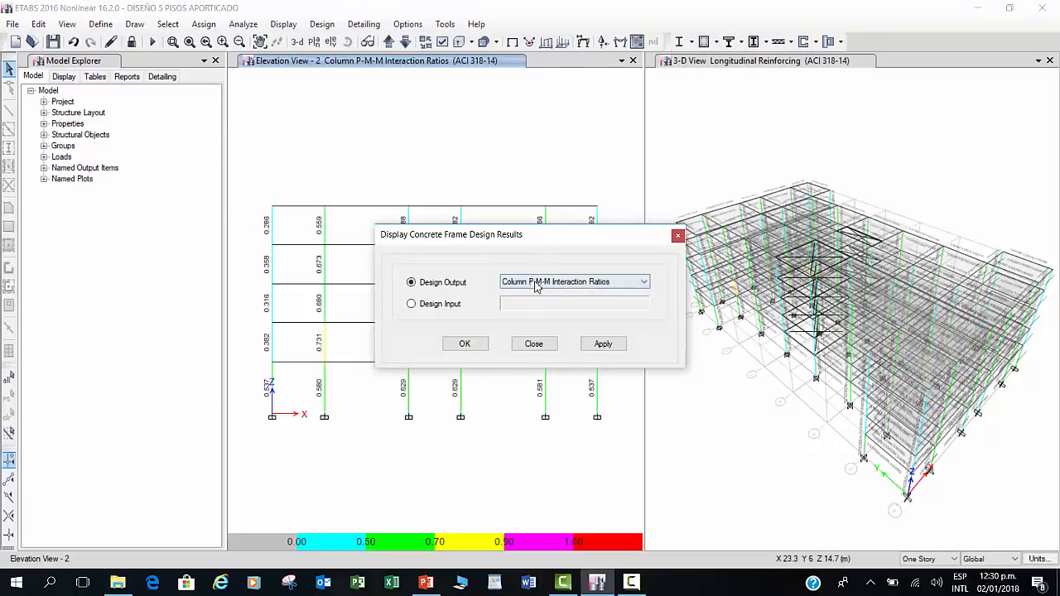
left_click(535, 284)
left_click(417, 266)
key("Down")
key("Return")
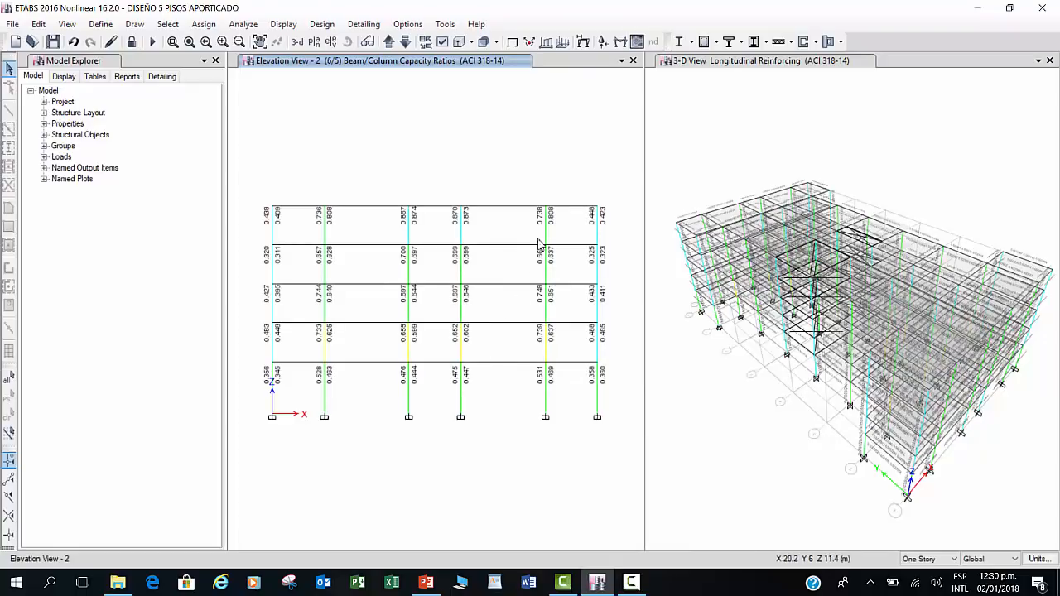
- Show the Live Load Red Factors design input on the frames of Elevation View 2
left_click(714, 42)
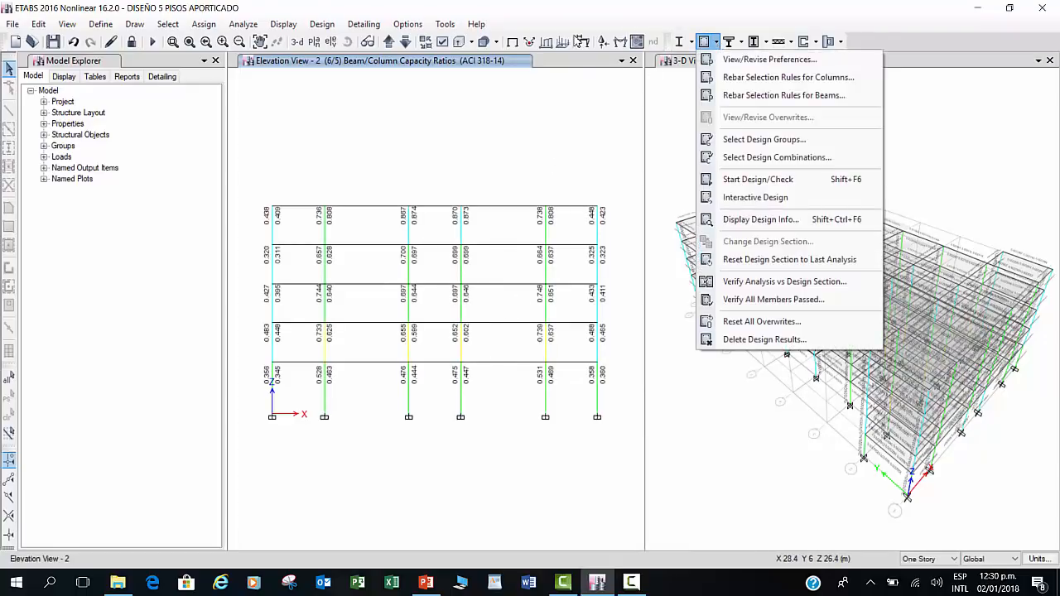
left_click(746, 220)
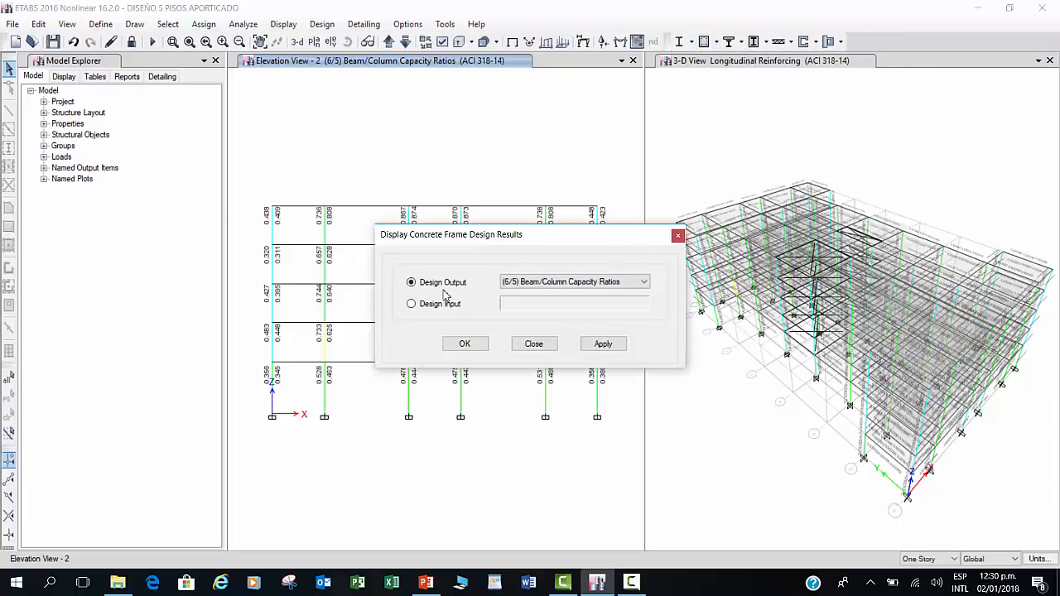
left_click(411, 304)
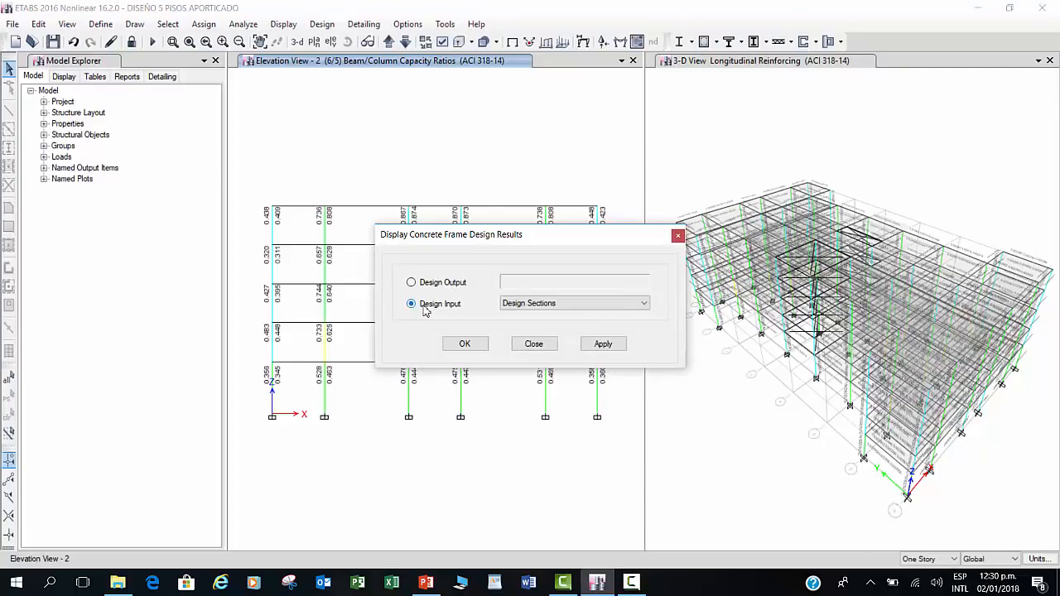
left_click(502, 304)
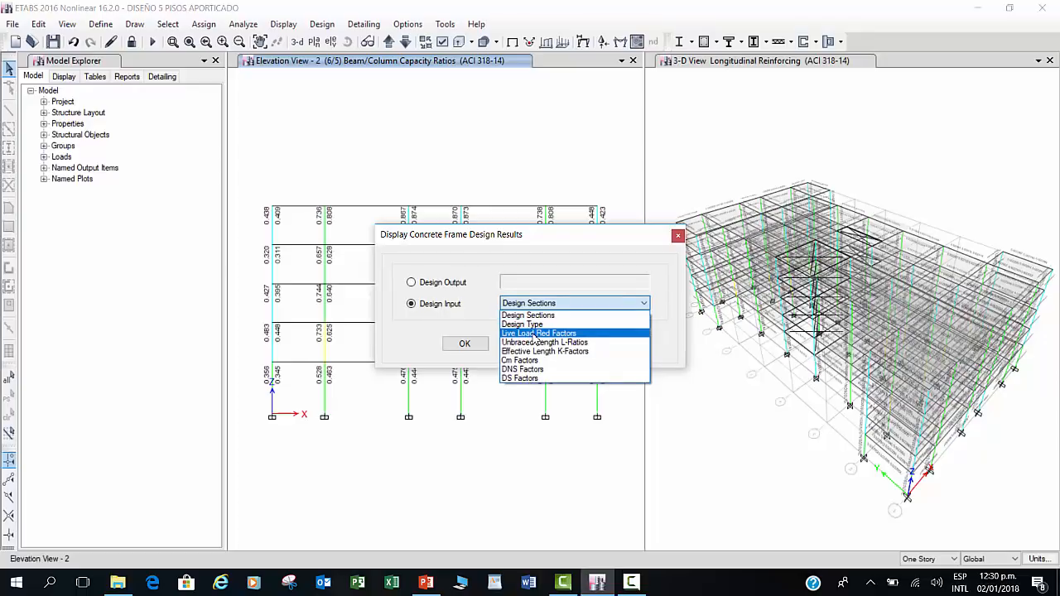
left_click(538, 333)
left_click(478, 342)
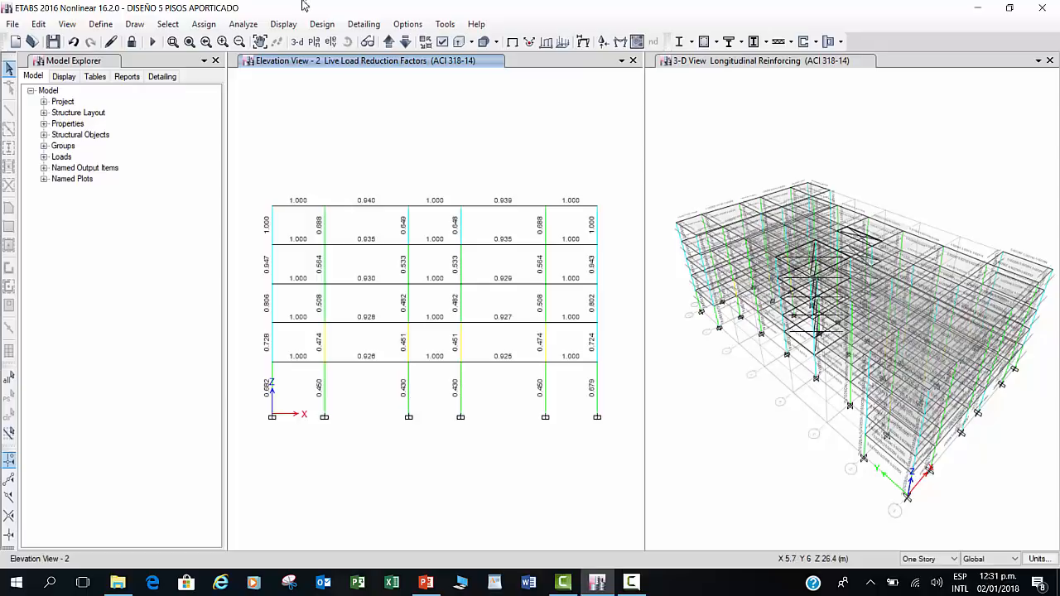
- Unlock the model and override the default minimum live load reduction factors with 0.6 for single story and 0.5 for multiple stories
left_click(131, 41)
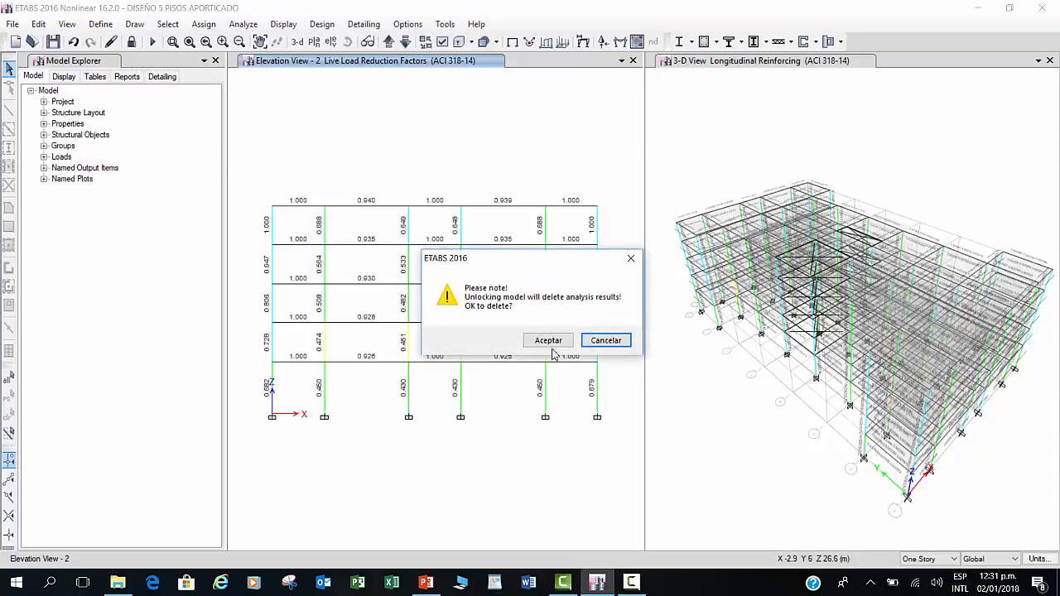
left_click(550, 342)
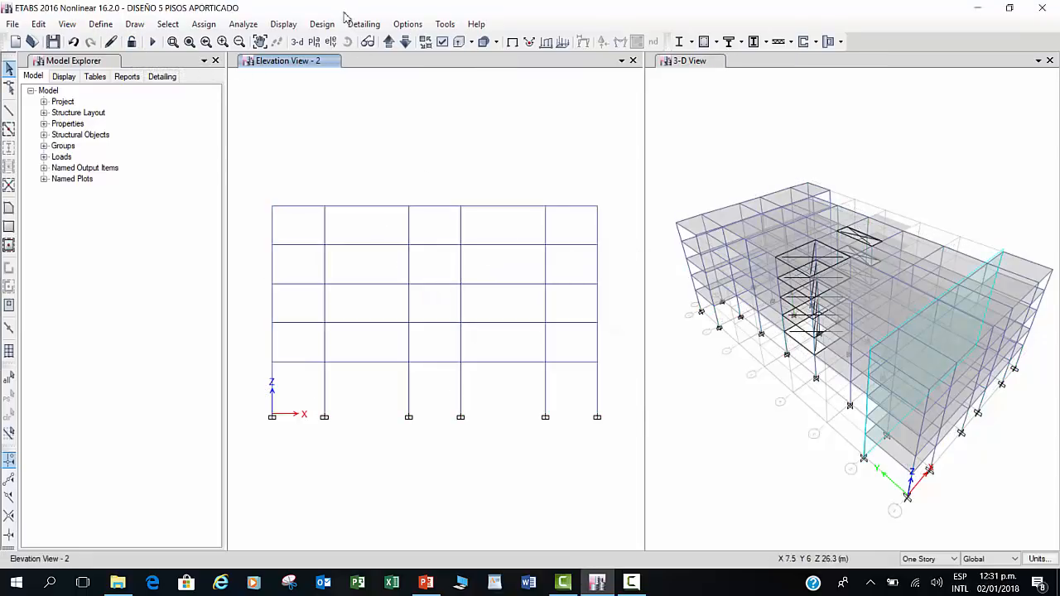
left_click(322, 24)
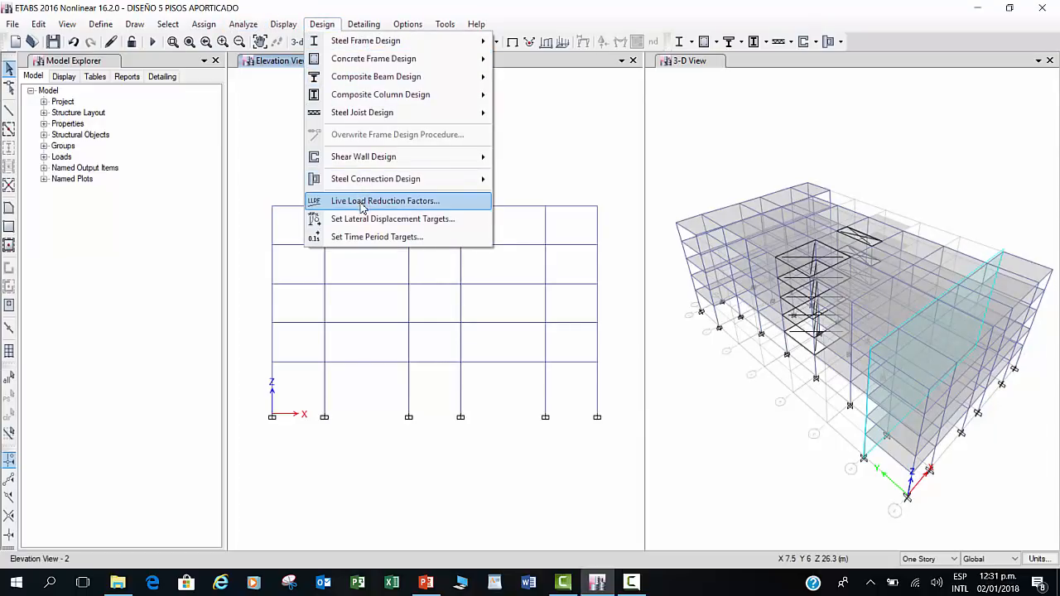
key("Return")
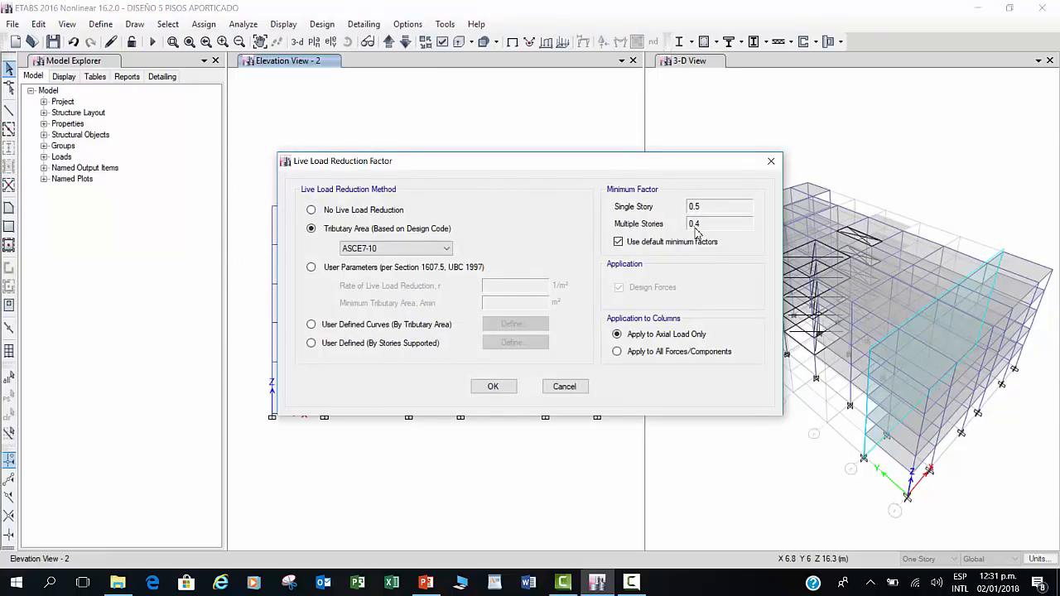
left_click(630, 241)
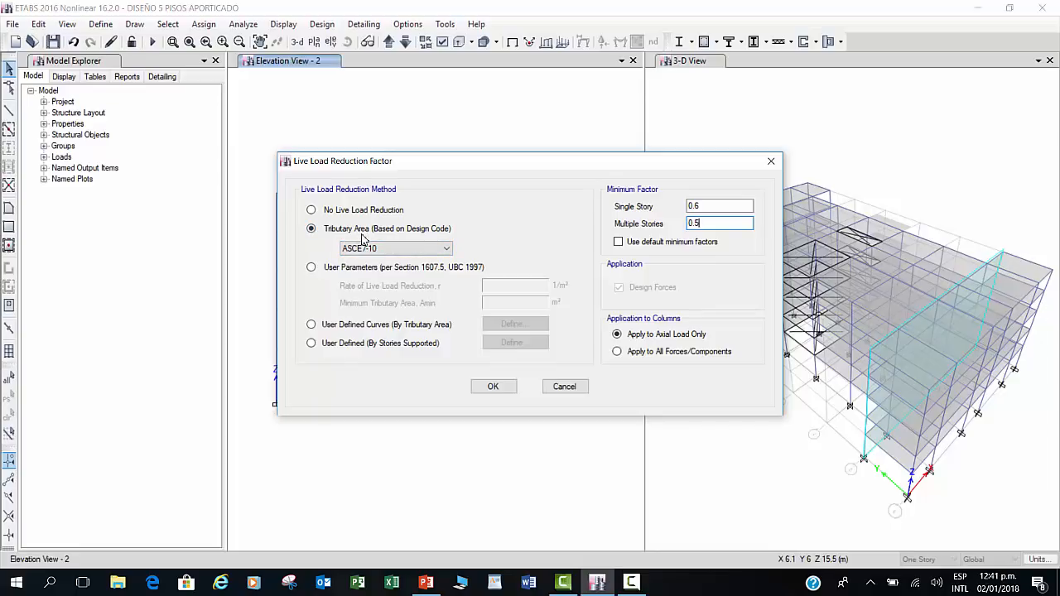
left_click(493, 386)
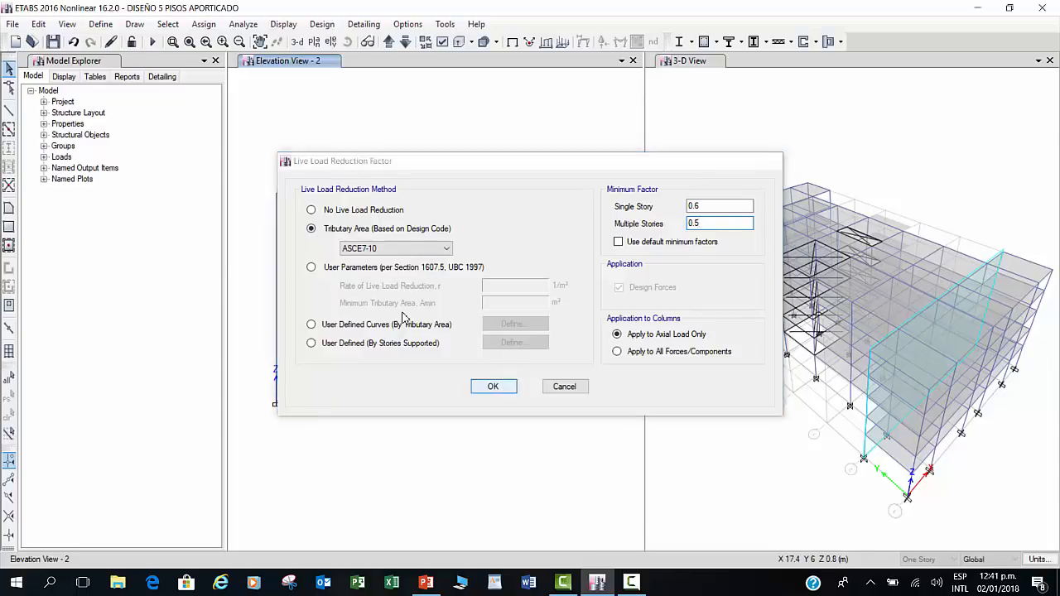
- Rerun the structural analysis and the concrete frame design check, with Elevation View 2 as the active view for the design results
left_click(153, 42)
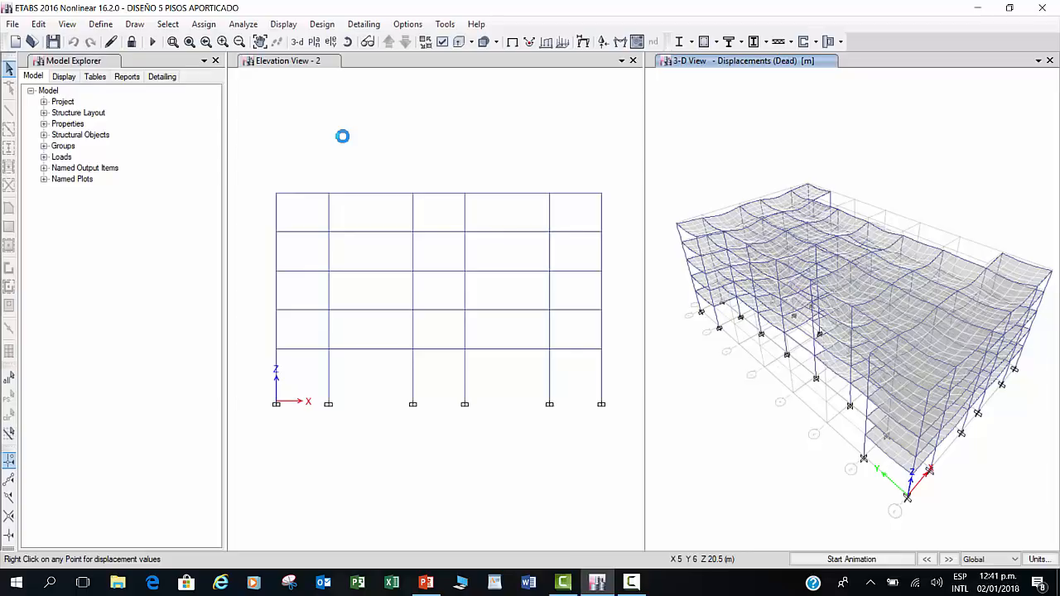
left_click(398, 116)
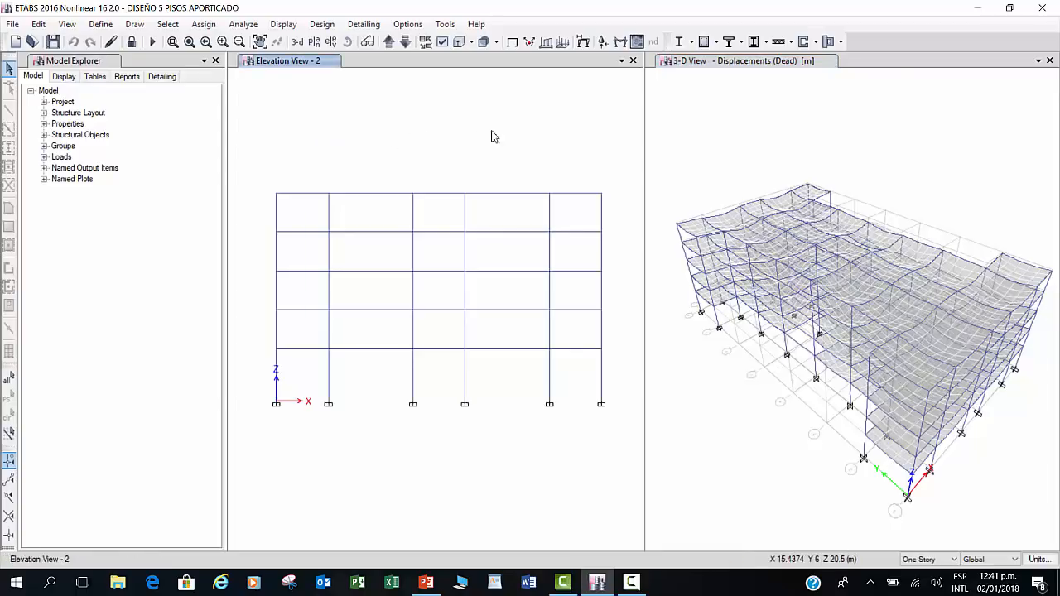
left_click(727, 41)
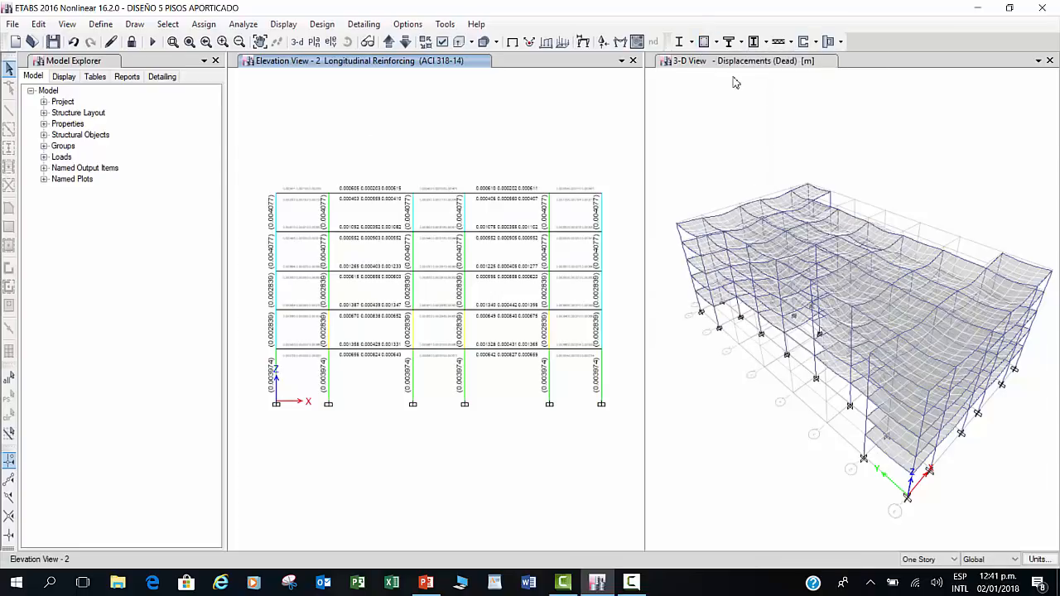
- Display the recalculated Live Load Red Factors design input in Elevation View 2
left_click(715, 41)
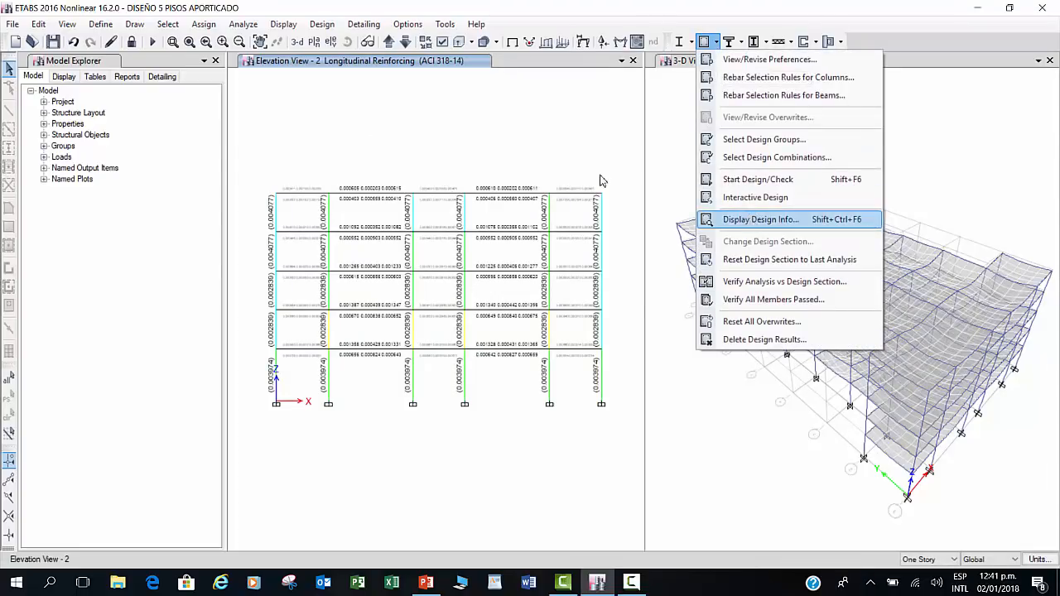
left_click(753, 220)
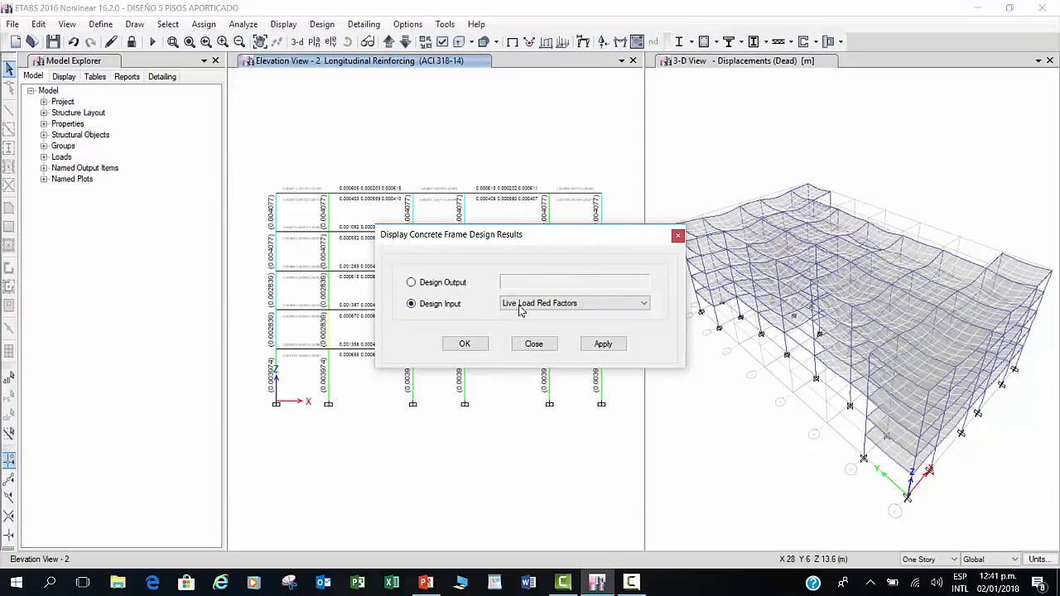
left_click(466, 343)
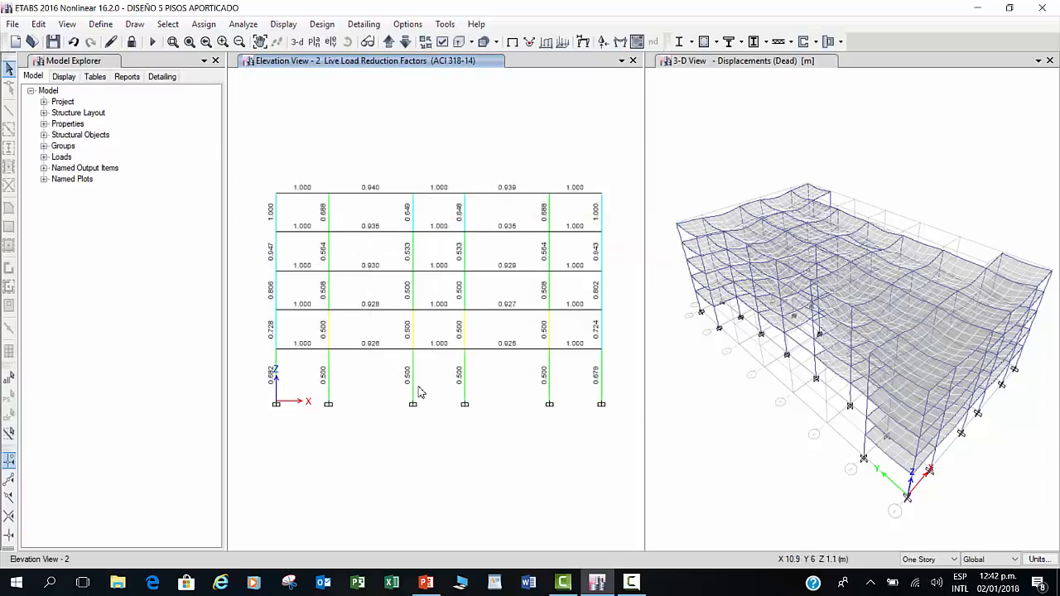